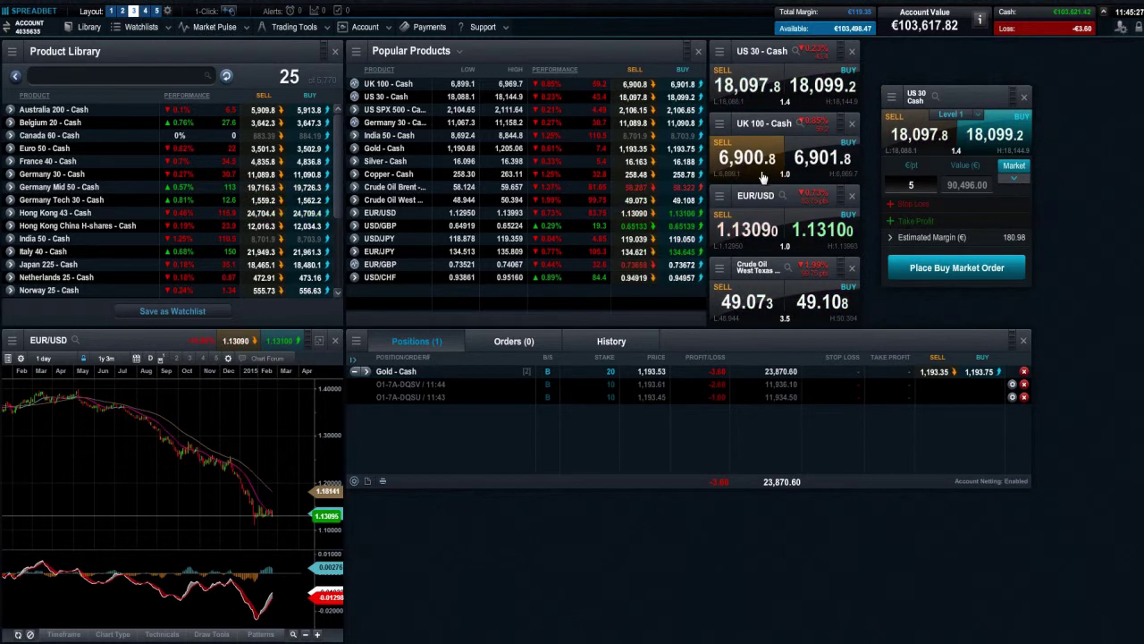
pyautogui.click(827, 164)
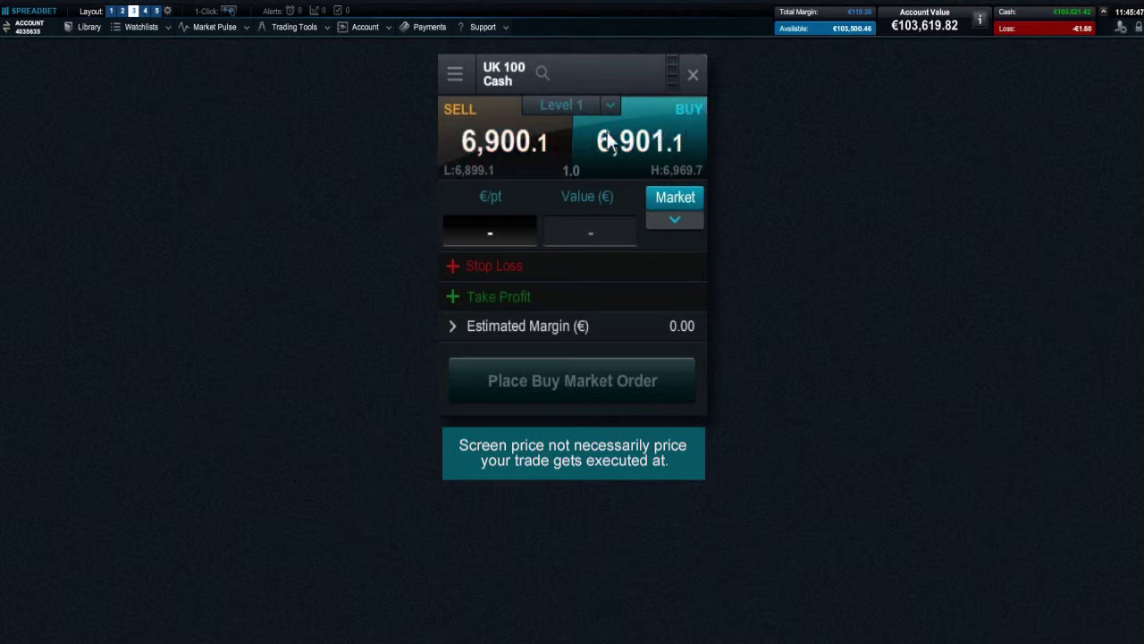
pyautogui.click(500, 141)
pyautogui.click(635, 141)
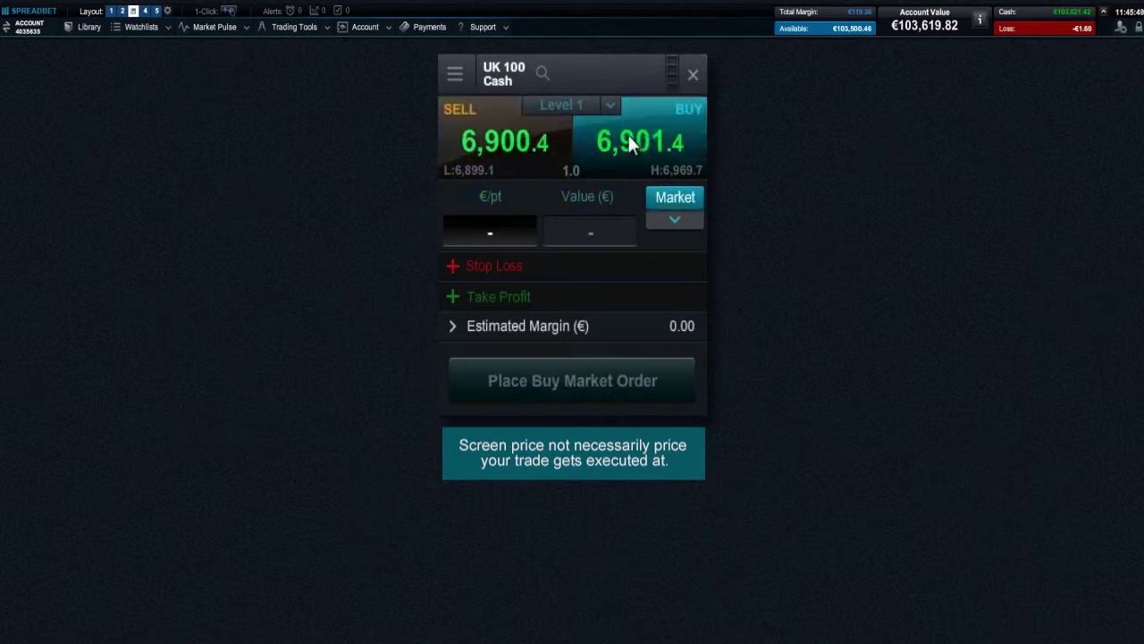
pyautogui.click(507, 141)
pyautogui.click(637, 150)
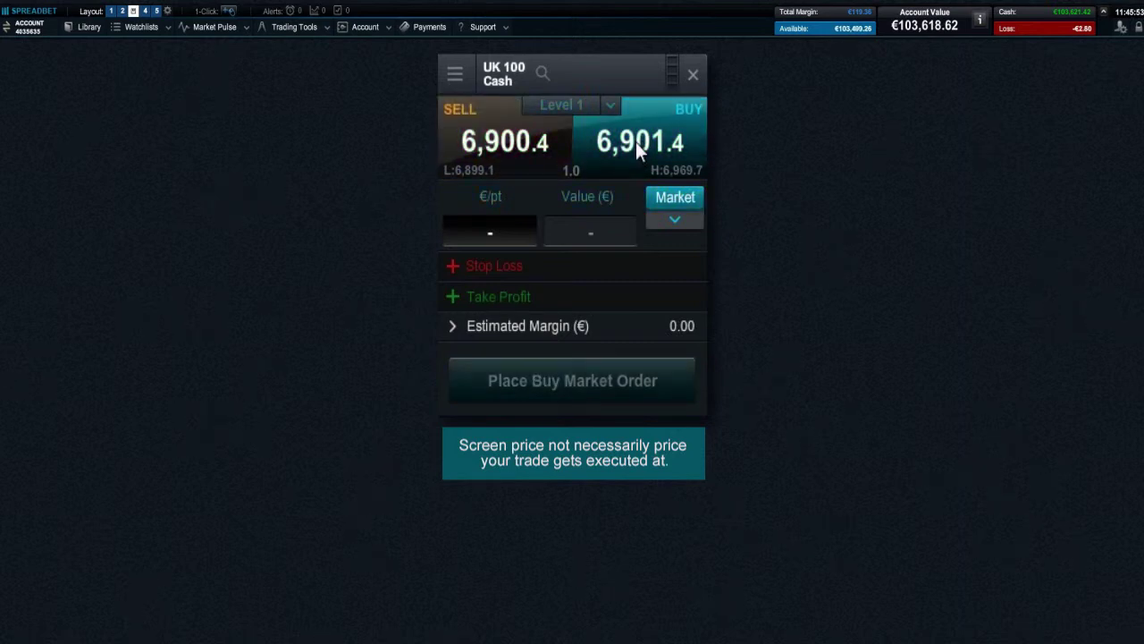
# Enter a 10 €/pt stake on the UK 100 buy and expand market depth to ten levels
pyautogui.click(512, 231)
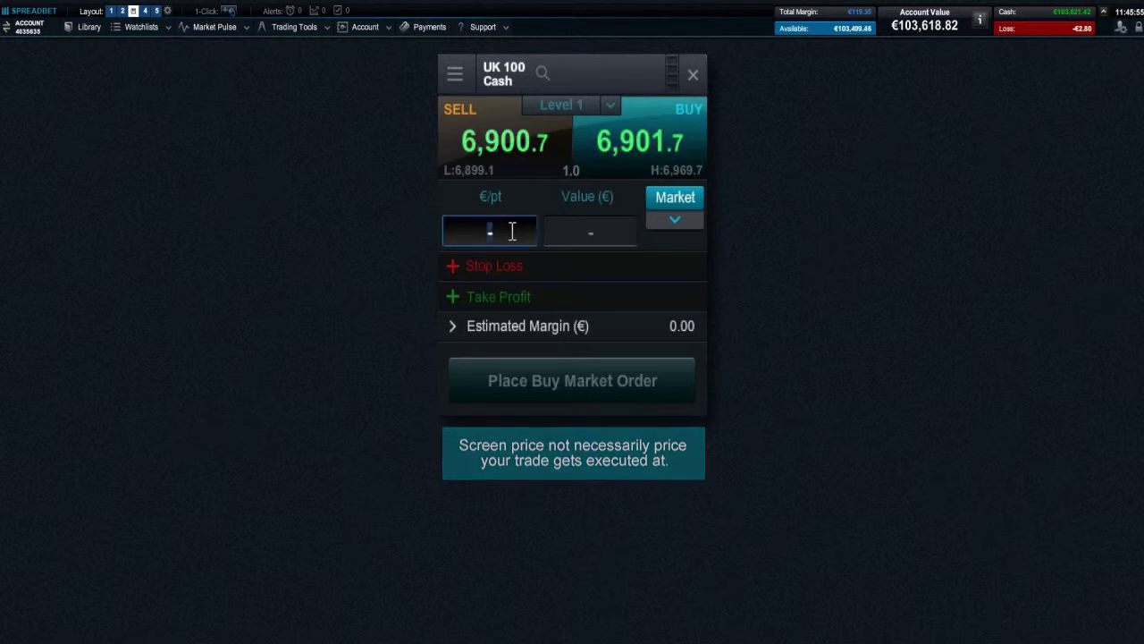
pyautogui.write('10')
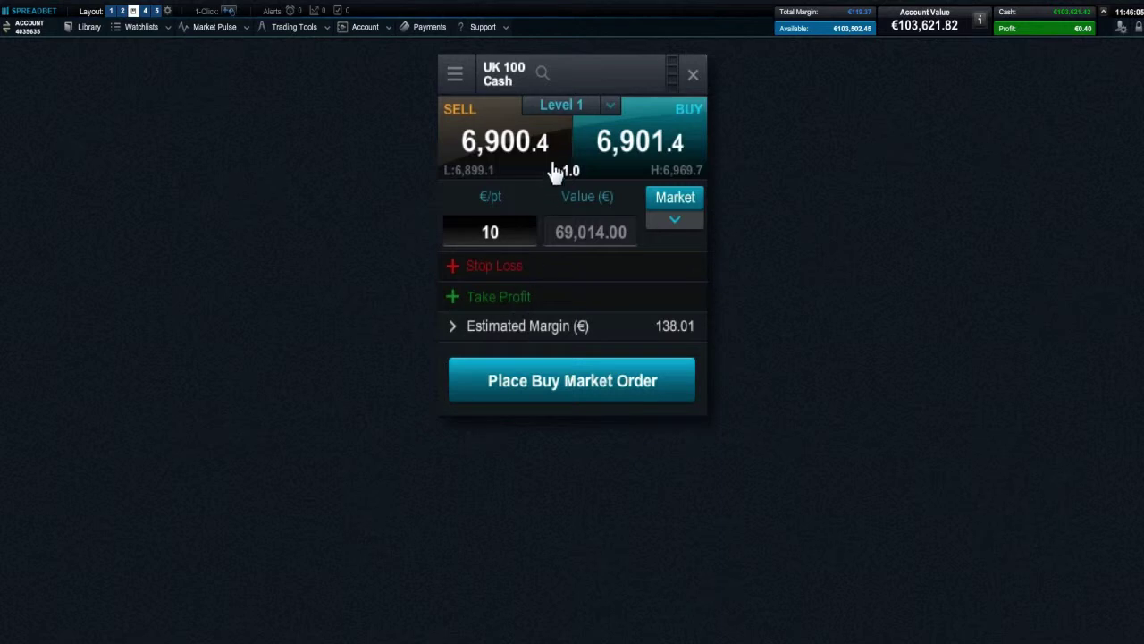
pyautogui.click(573, 109)
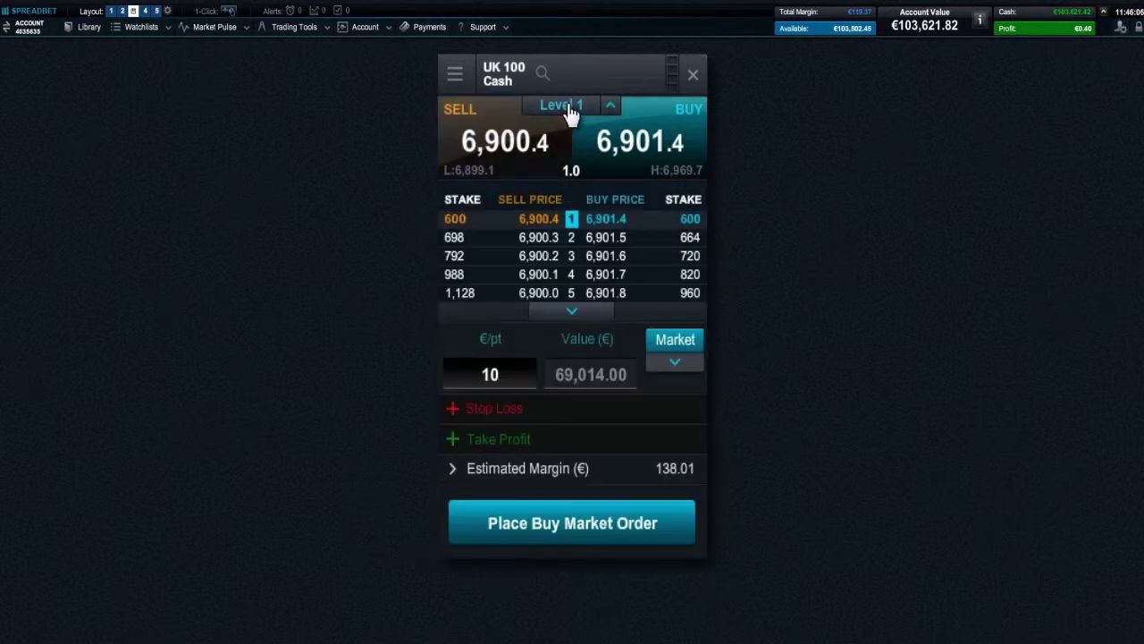
pyautogui.click(581, 312)
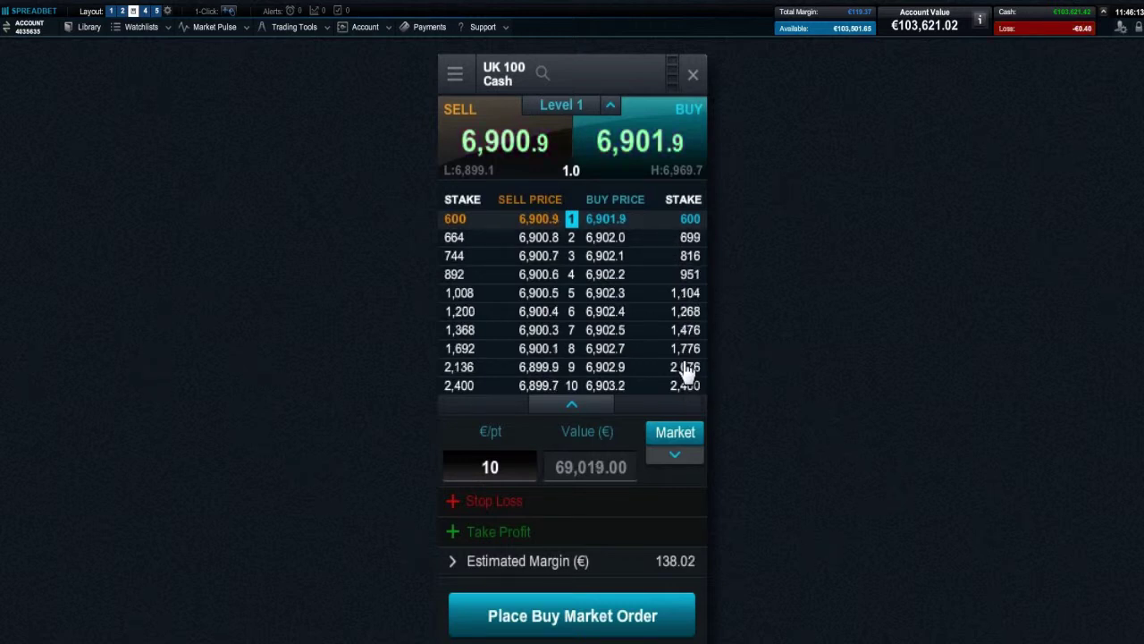
# Collapse the market depth and try a Limit order with its GTC expiry calendar
pyautogui.click(577, 107)
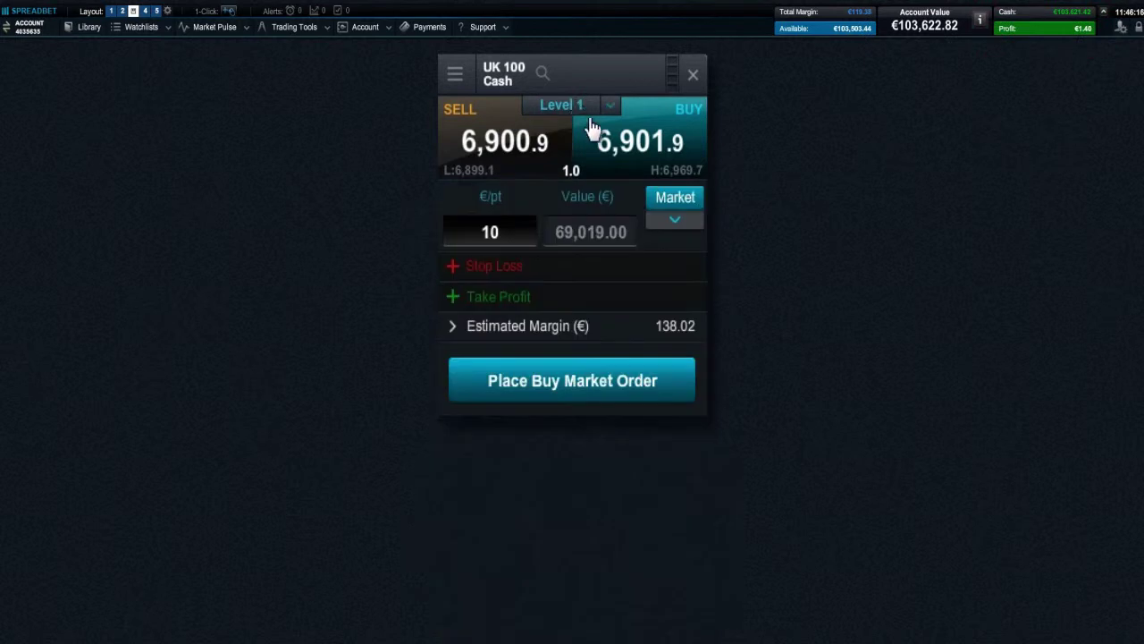
pyautogui.click(694, 218)
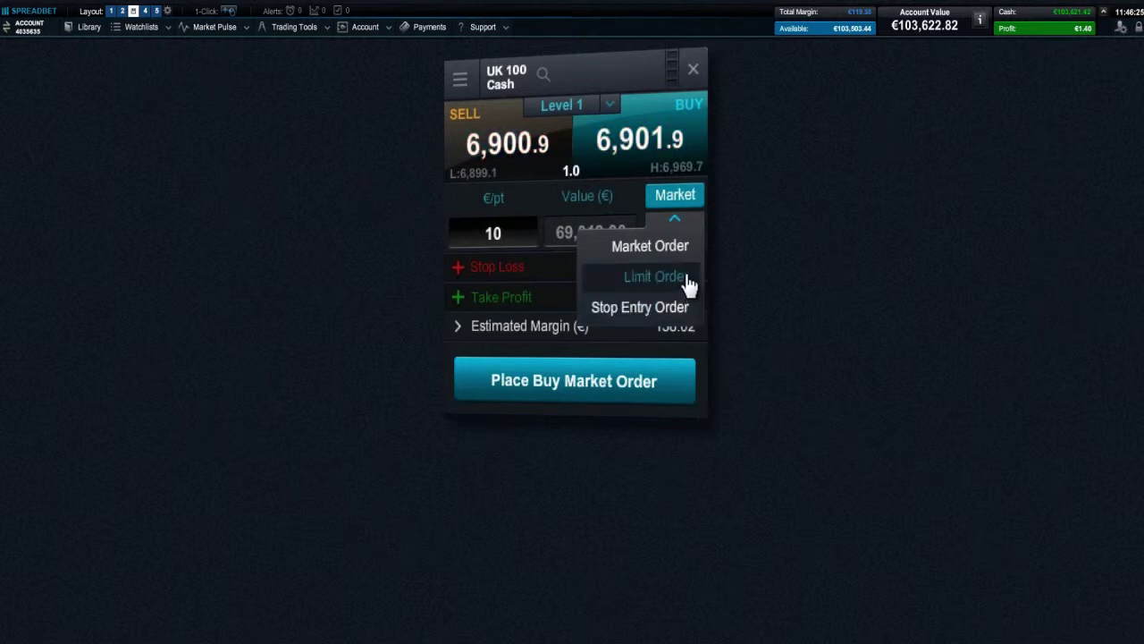
pyautogui.click(688, 284)
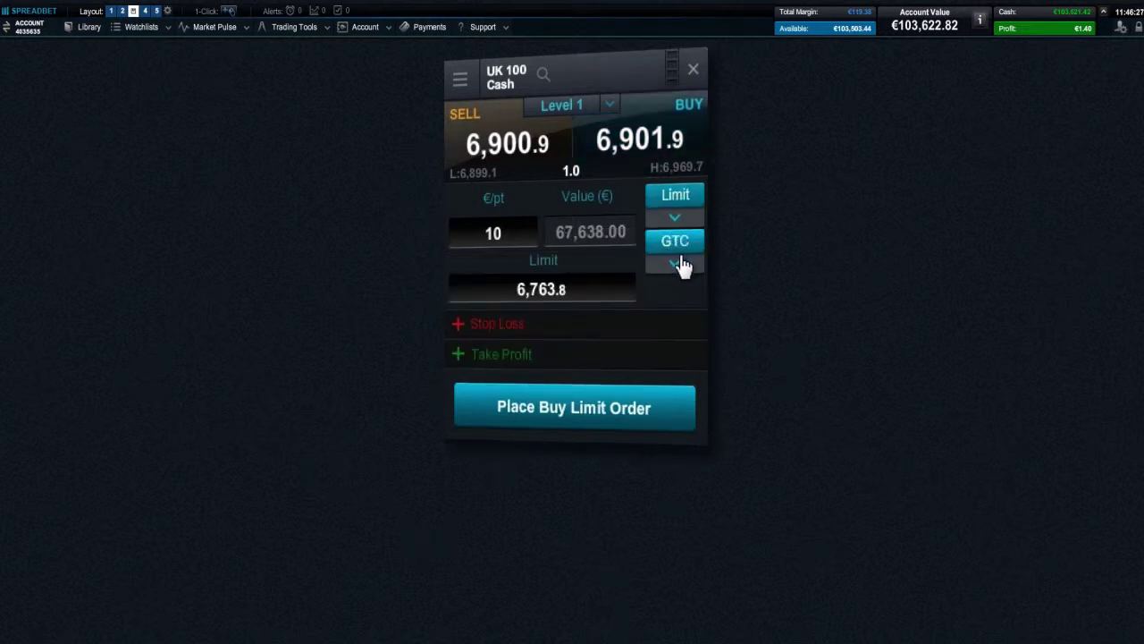
pyautogui.click(676, 248)
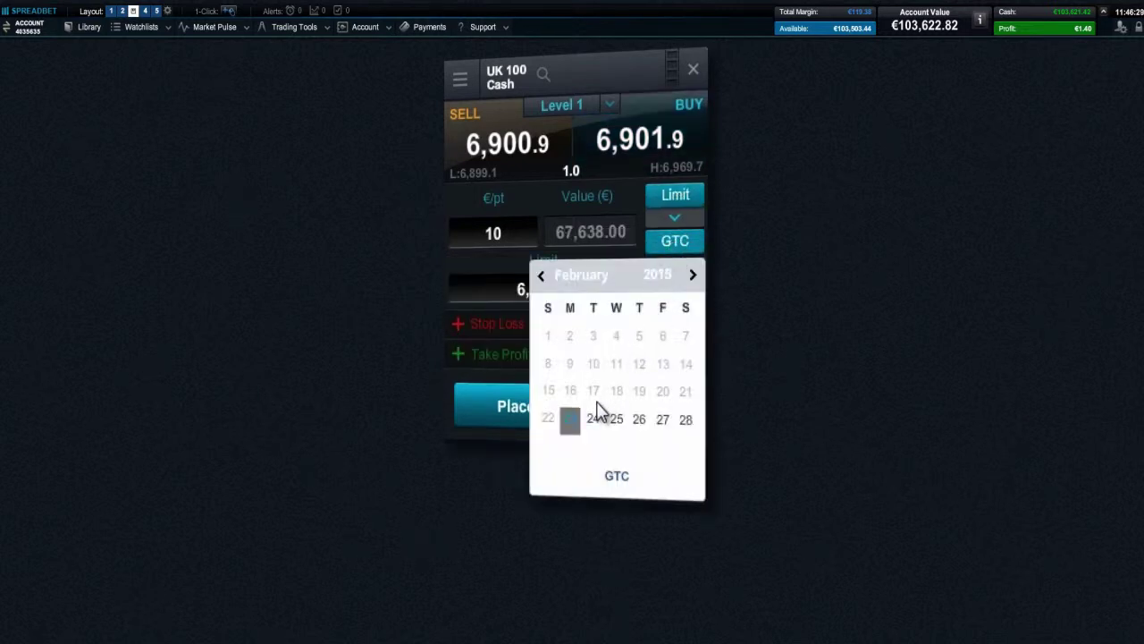
pyautogui.click(679, 199)
# Return to a market order and add a stop loss in points, first as guaranteed
pyautogui.click(684, 248)
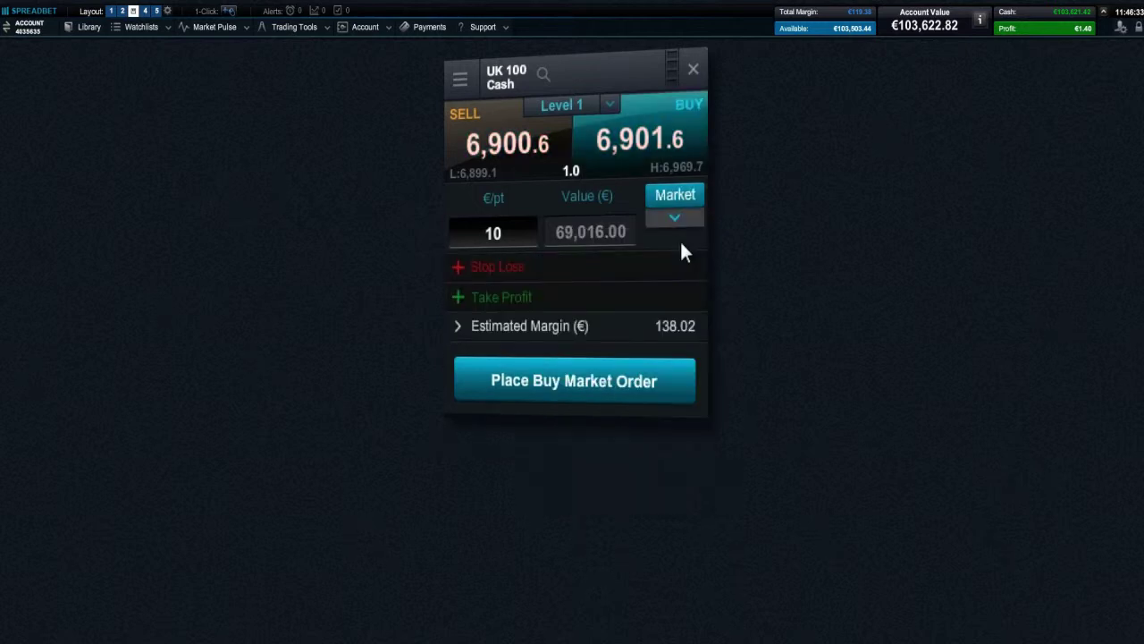
pyautogui.click(463, 274)
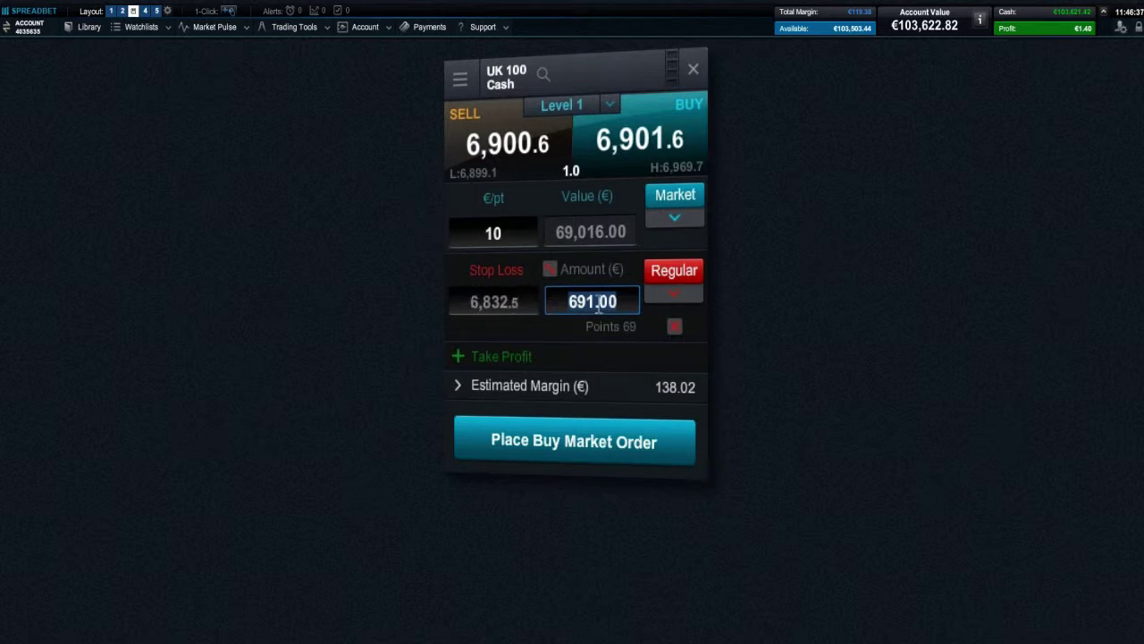
pyautogui.click(550, 269)
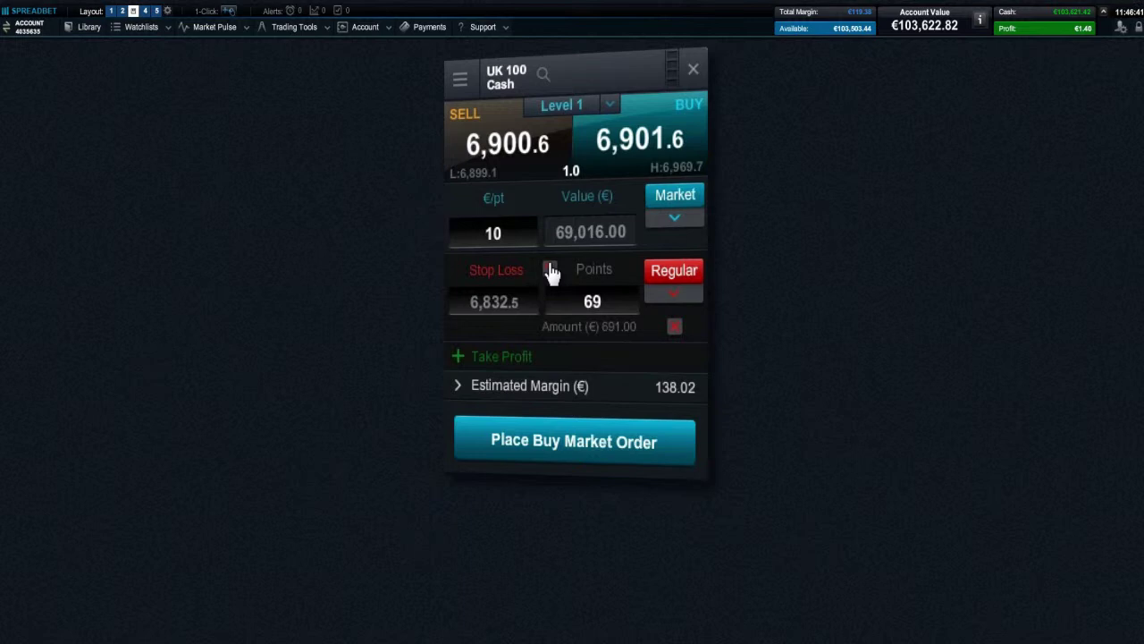
pyautogui.click(690, 278)
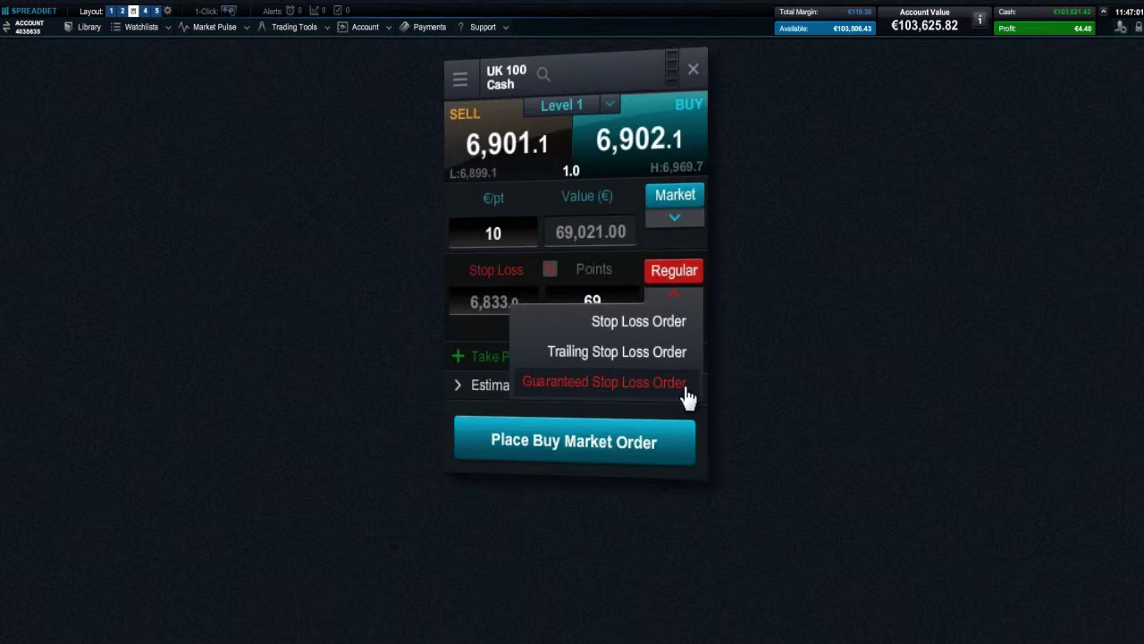
pyautogui.click(687, 397)
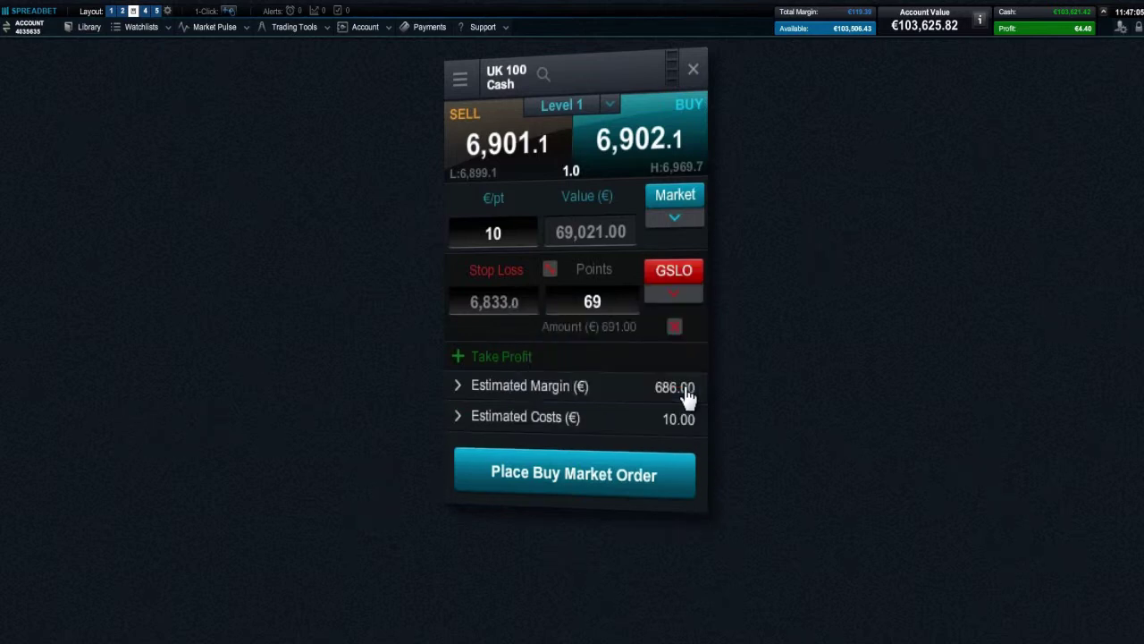
# Review estimated costs, switch to a regular 69-point stop loss, and add a €1,380 take profit
pyautogui.click(456, 424)
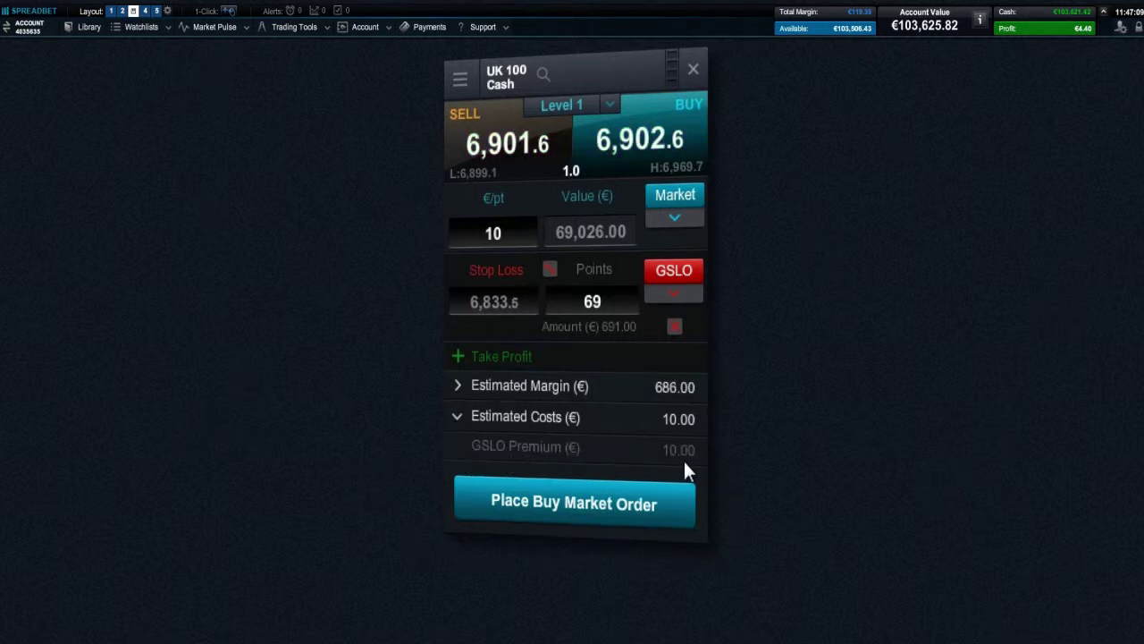
pyautogui.click(679, 283)
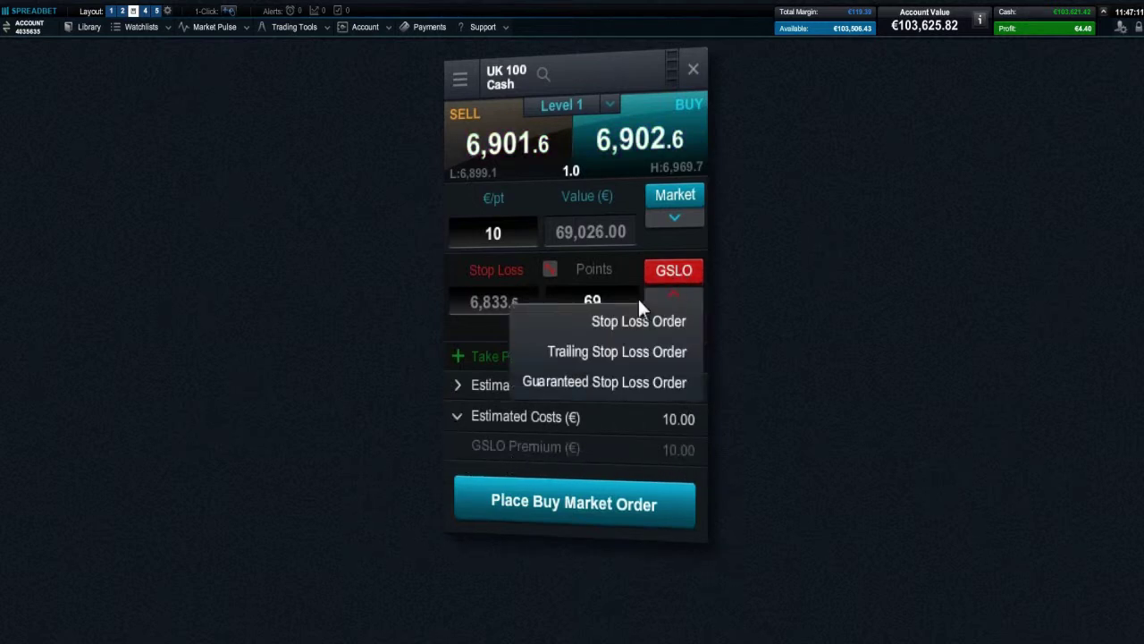
pyautogui.click(601, 324)
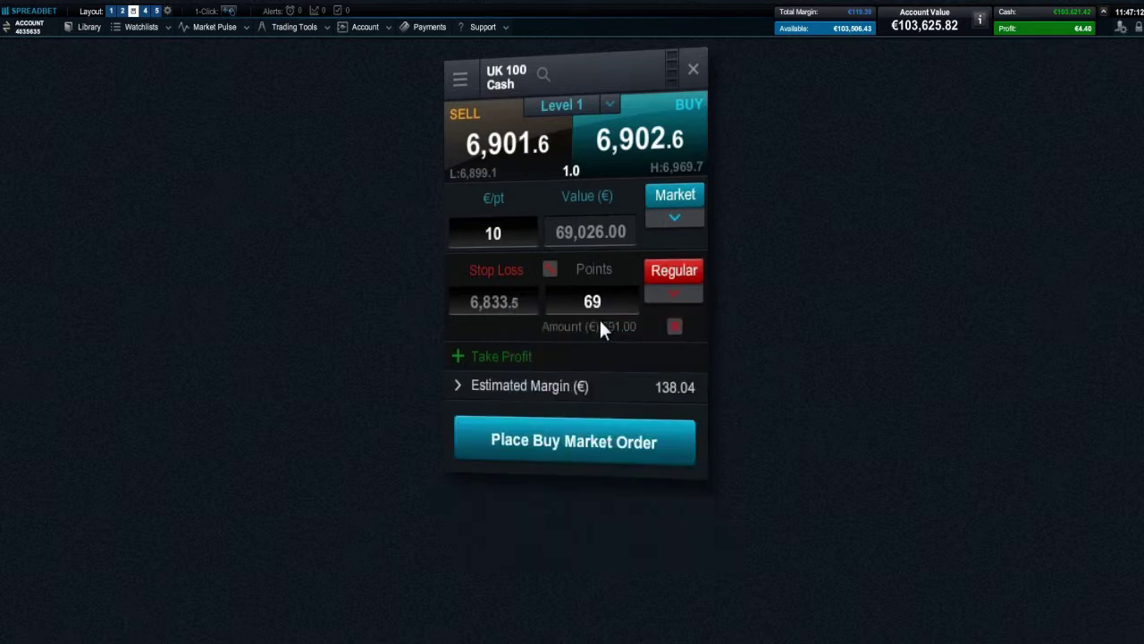
pyautogui.click(479, 359)
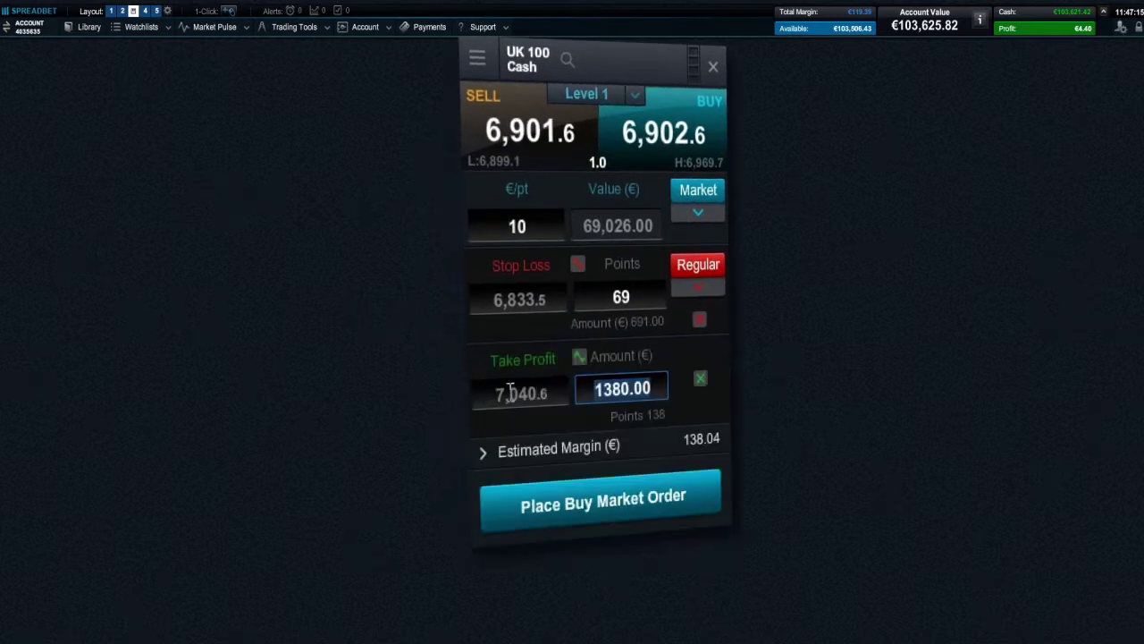
# Attach a chart, drag stop loss to 6,756.7 and take profit to 7,174.7, then place the buy
pyautogui.click(477, 56)
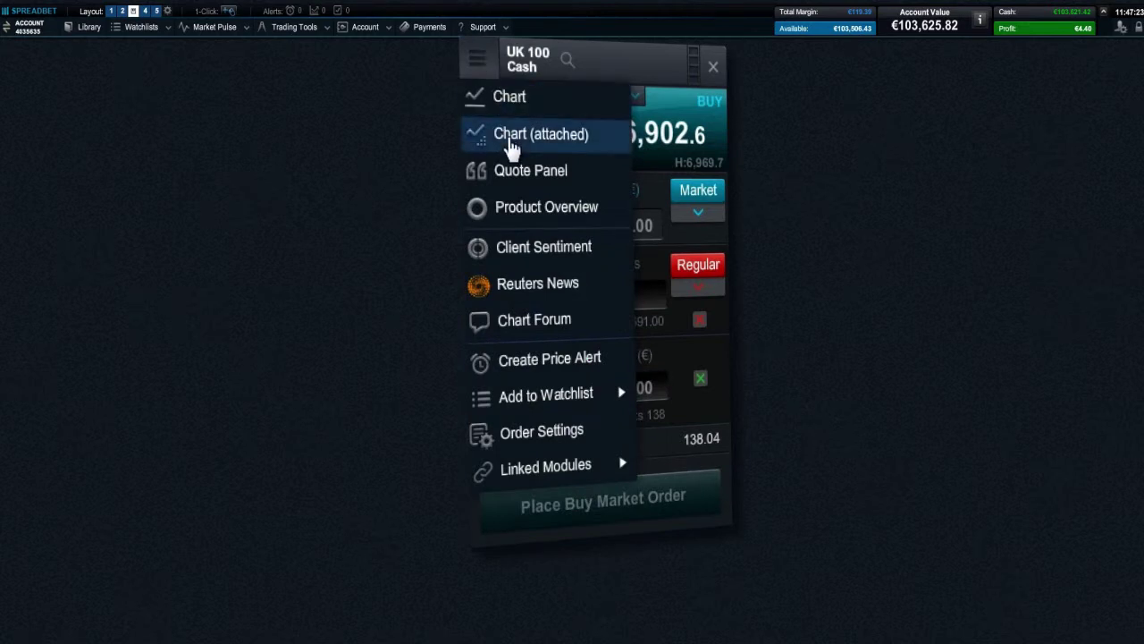
pyautogui.click(512, 147)
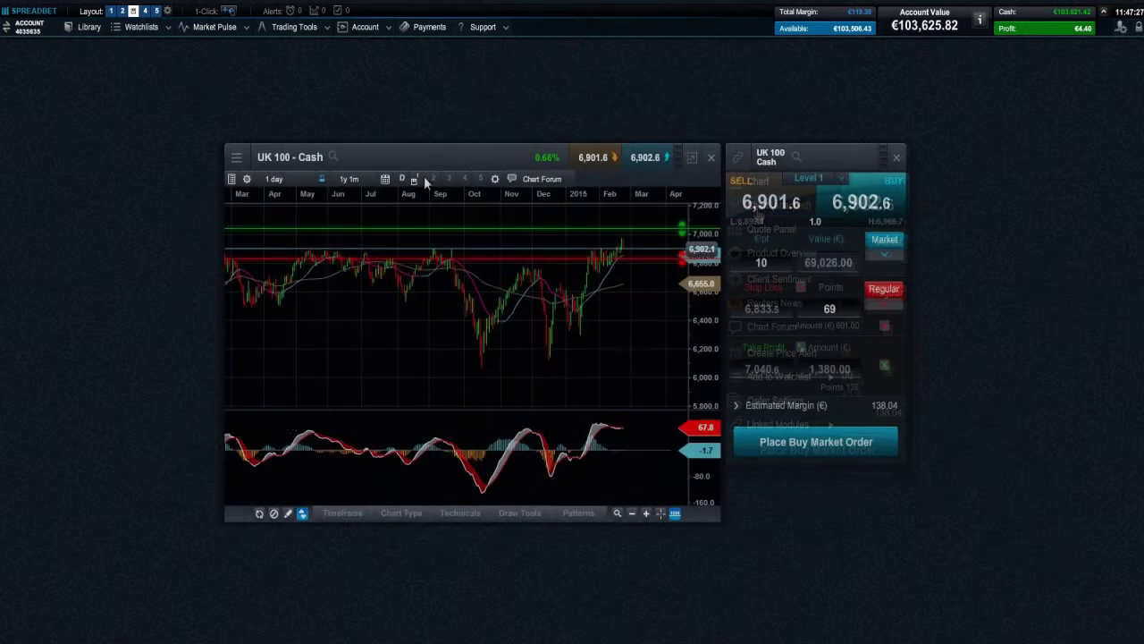
pyautogui.moveTo(683, 259); pyautogui.dragTo(682, 297)
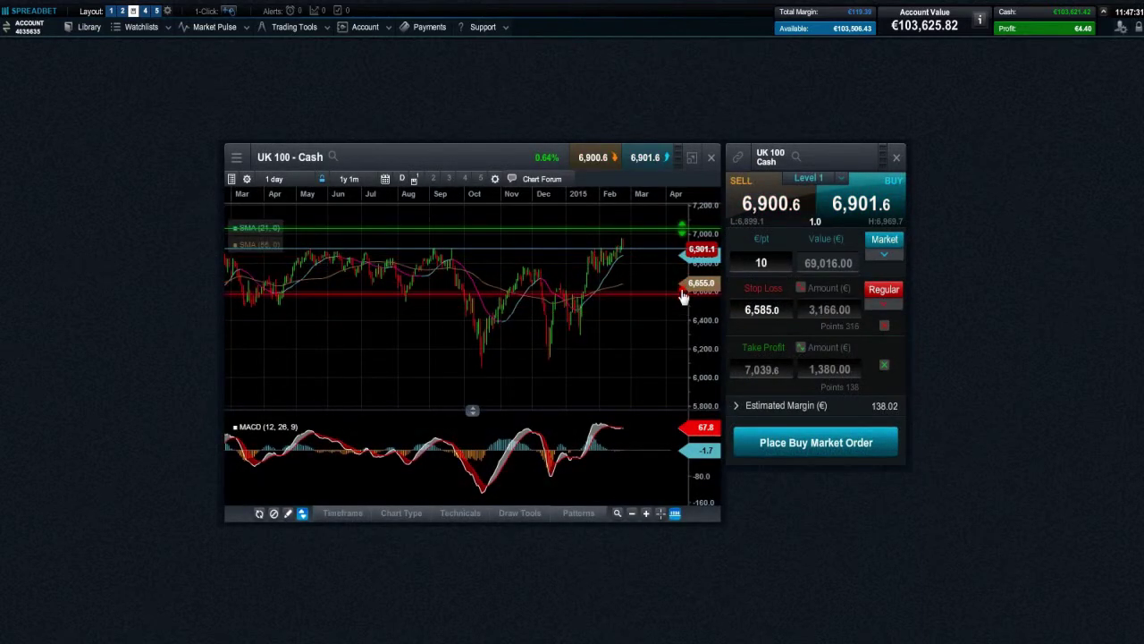
pyautogui.moveTo(682, 231); pyautogui.dragTo(684, 211)
pyautogui.moveTo(685, 305); pyautogui.dragTo(683, 283)
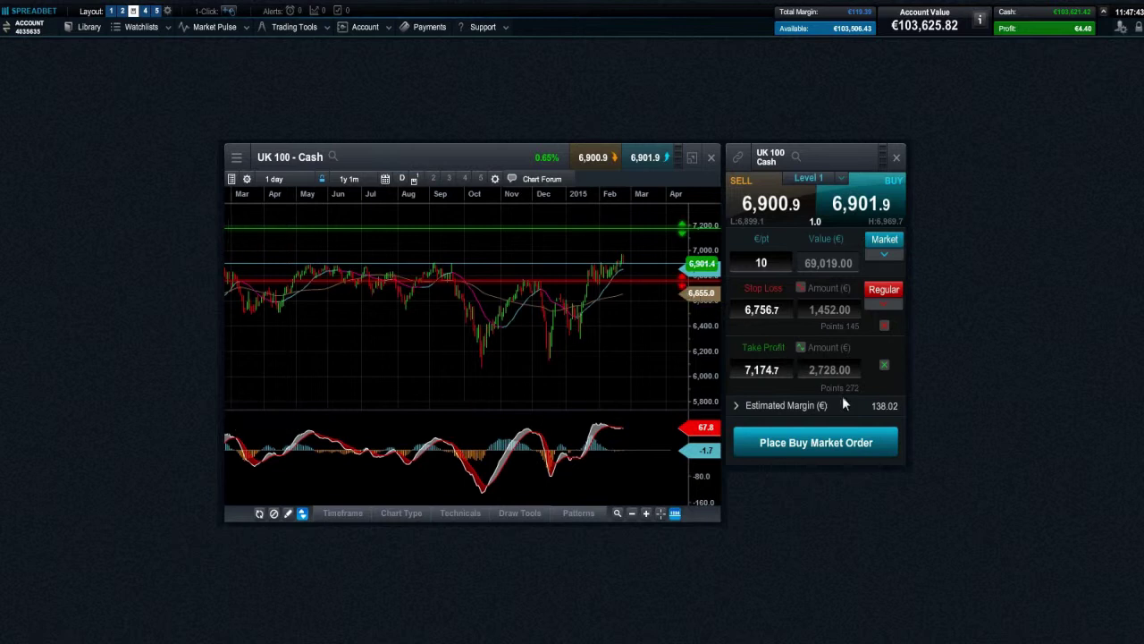
pyautogui.click(890, 445)
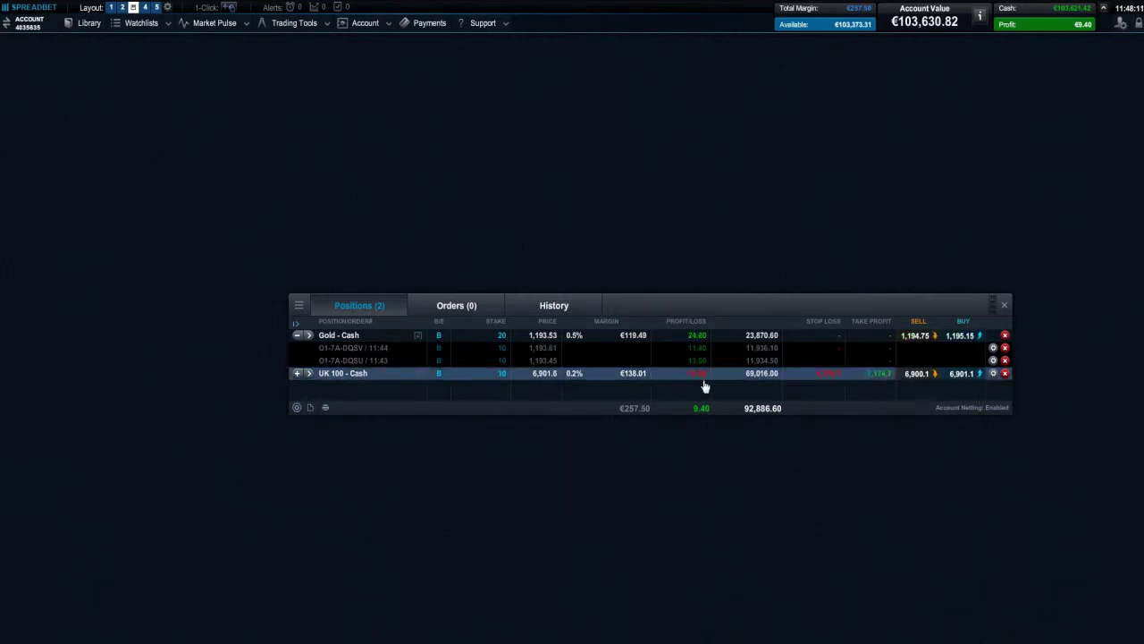
# Close the UK 100 buy bet at 6,899.6 and close the Positions panel
pyautogui.click(992, 373)
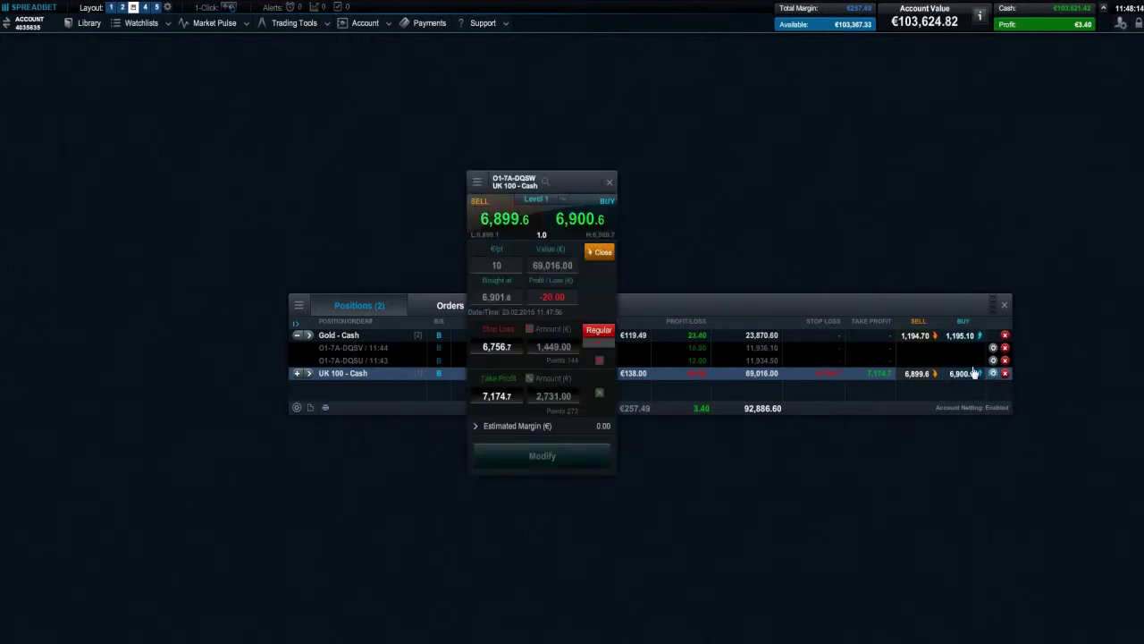
pyautogui.click(528, 378)
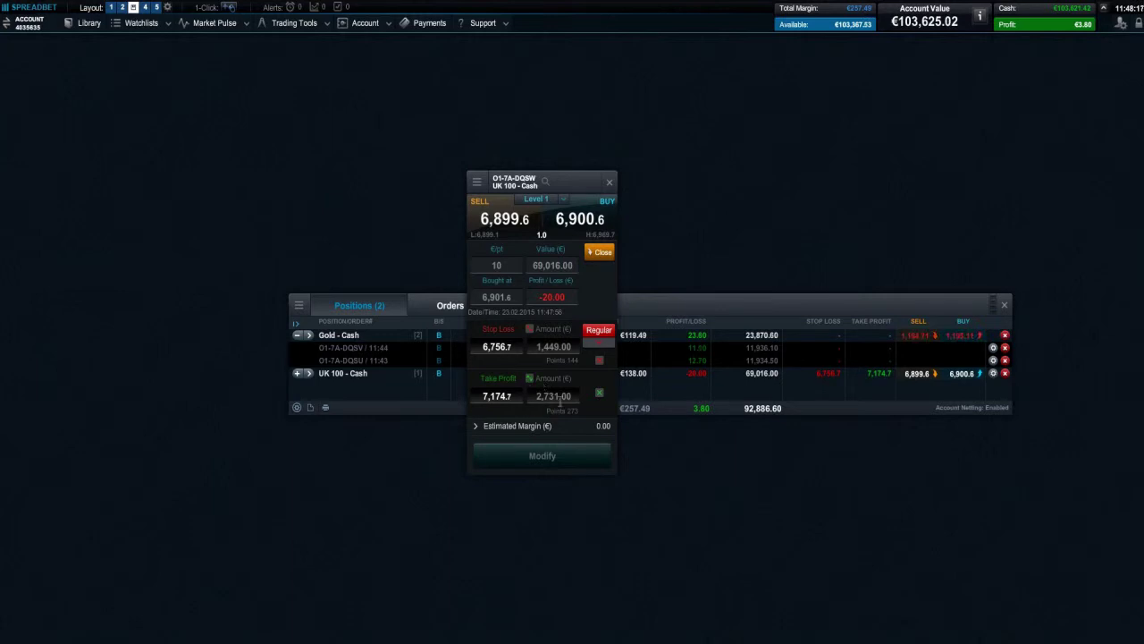
pyautogui.click(599, 252)
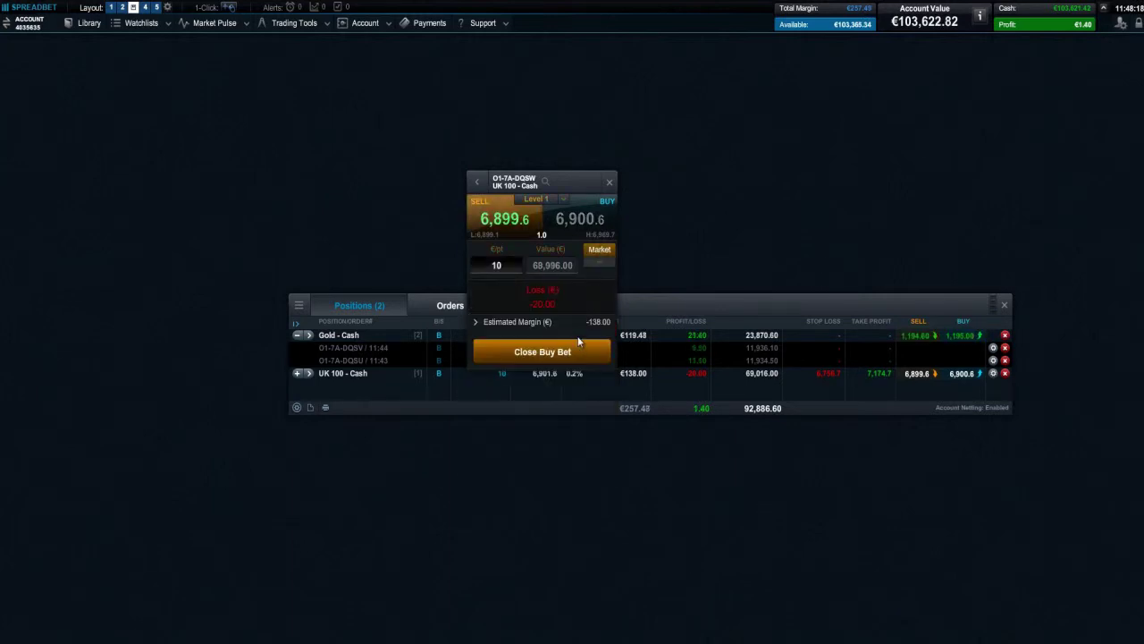
pyautogui.click(572, 353)
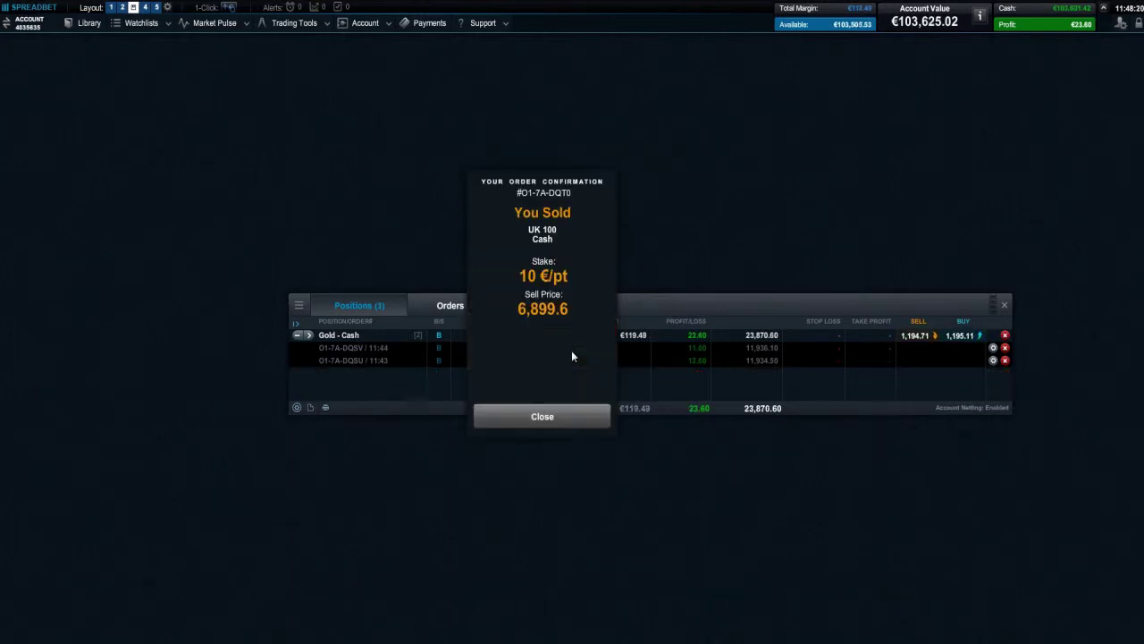
pyautogui.click(1006, 311)
# Dismiss the confirmation and show the product categories for the 1.00% stop / 2.00% take-profit order defaults
pyautogui.click(596, 420)
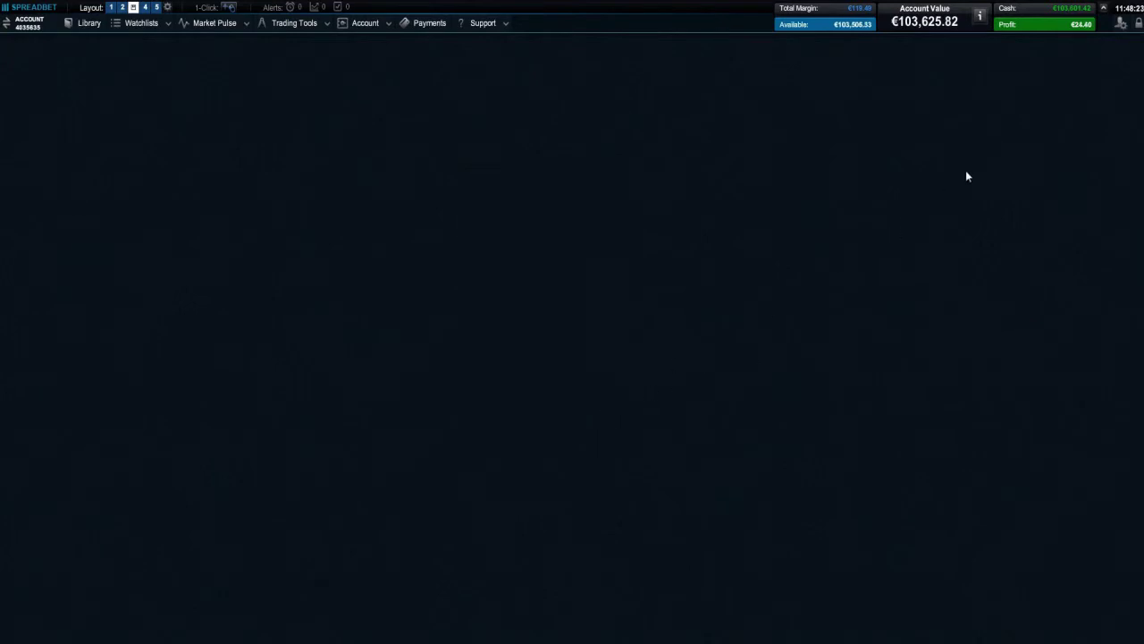
pyautogui.click(1120, 26)
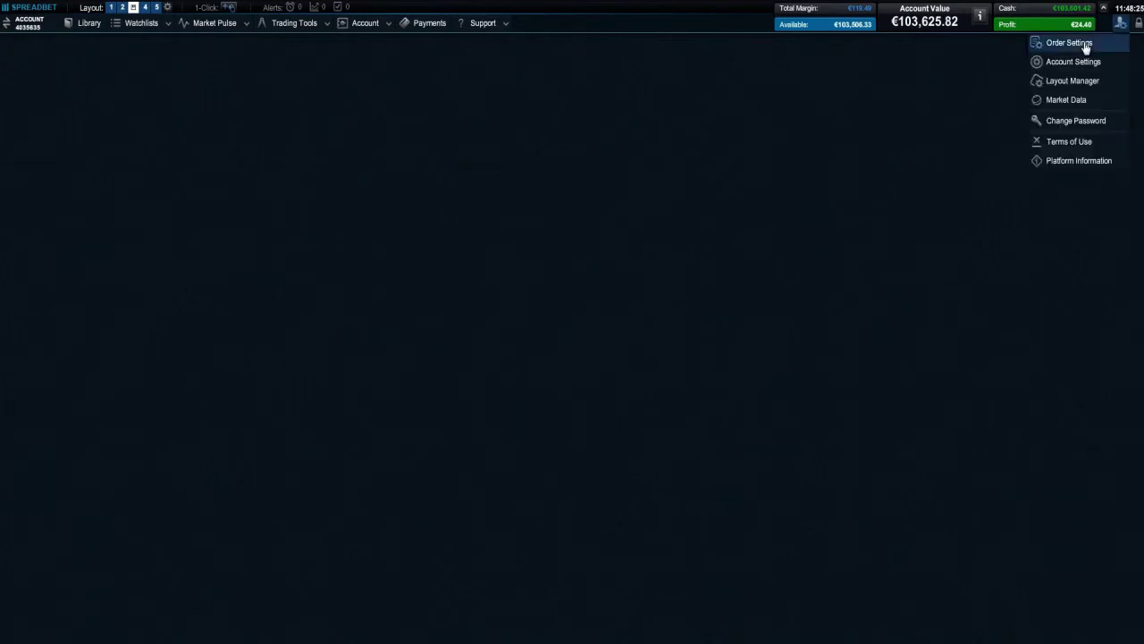
pyautogui.click(1084, 45)
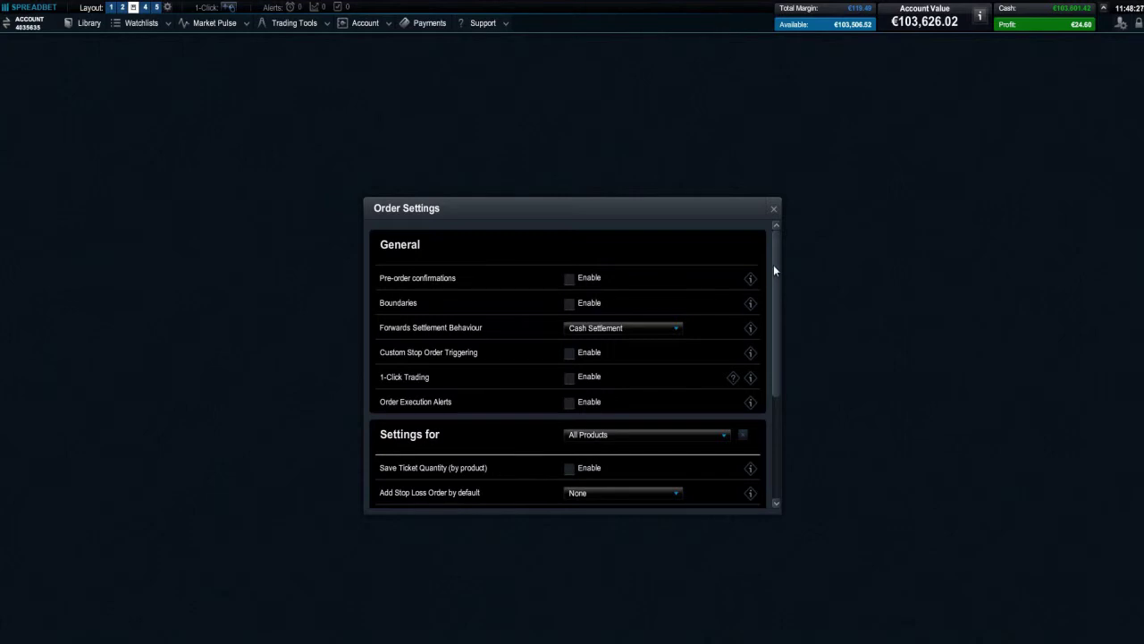
pyautogui.moveTo(774, 270); pyautogui.dragTo(772, 388)
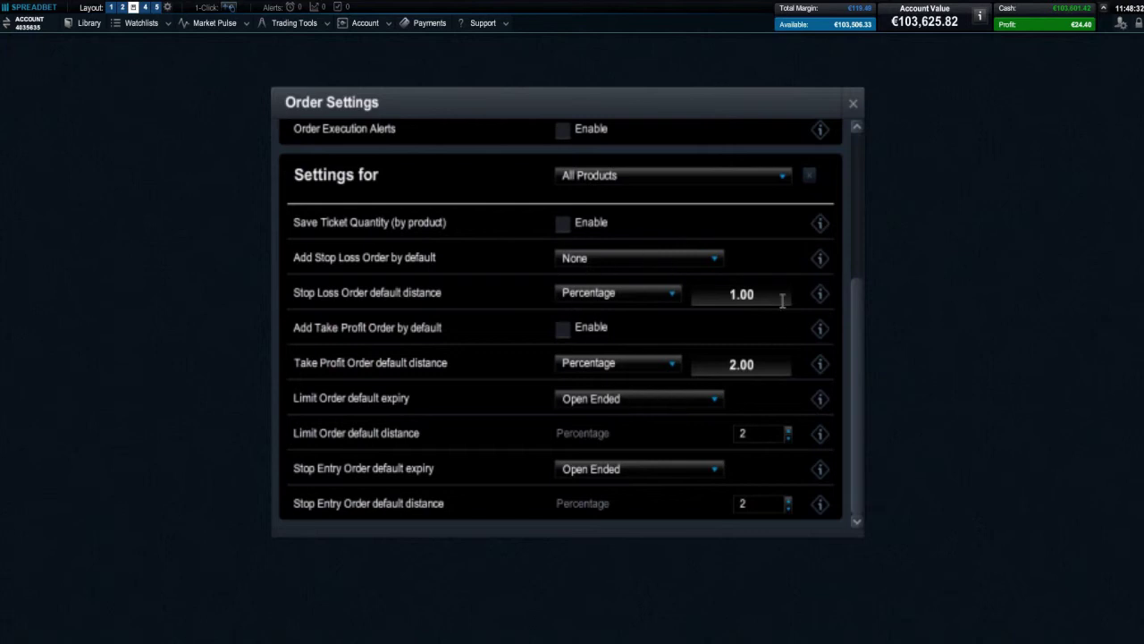
pyautogui.click(783, 176)
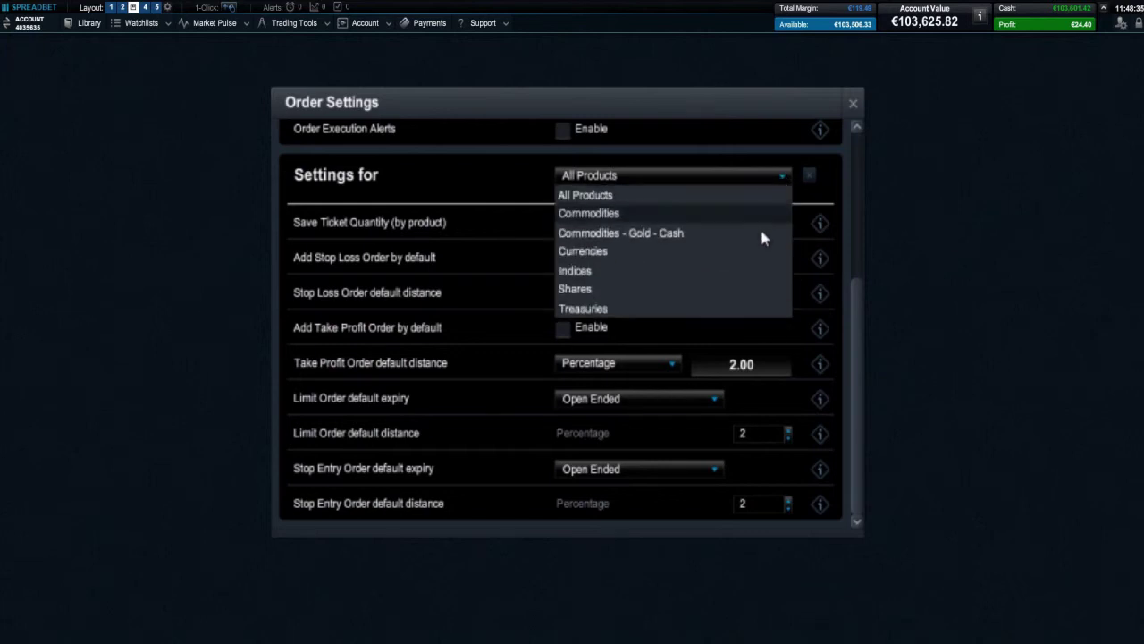